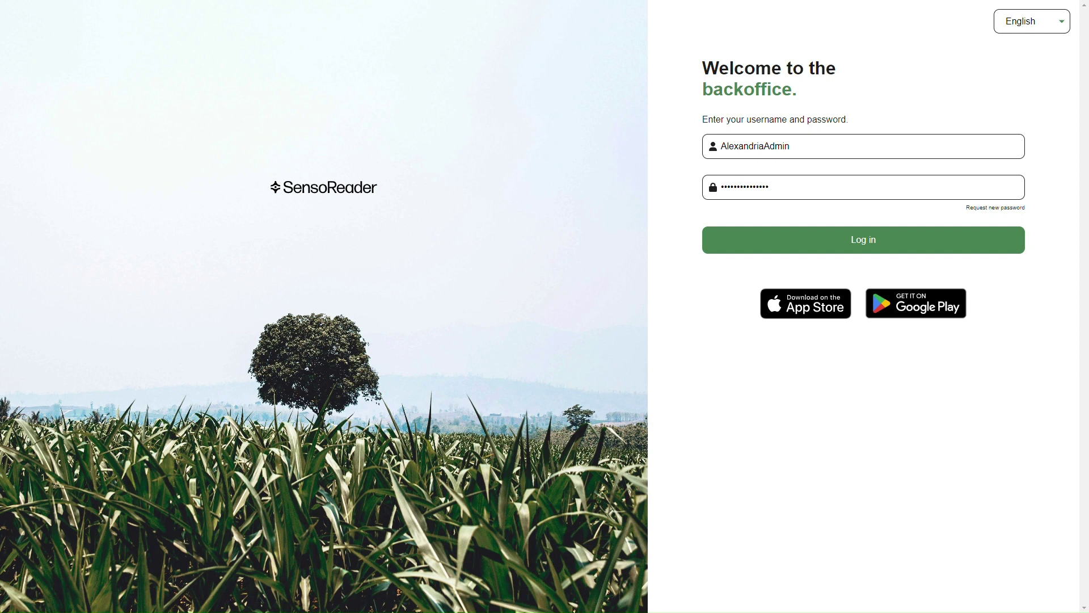
# - Log in to the backoffice with the administrator account and view the form for adding a single site user
pyautogui.click(874, 241)
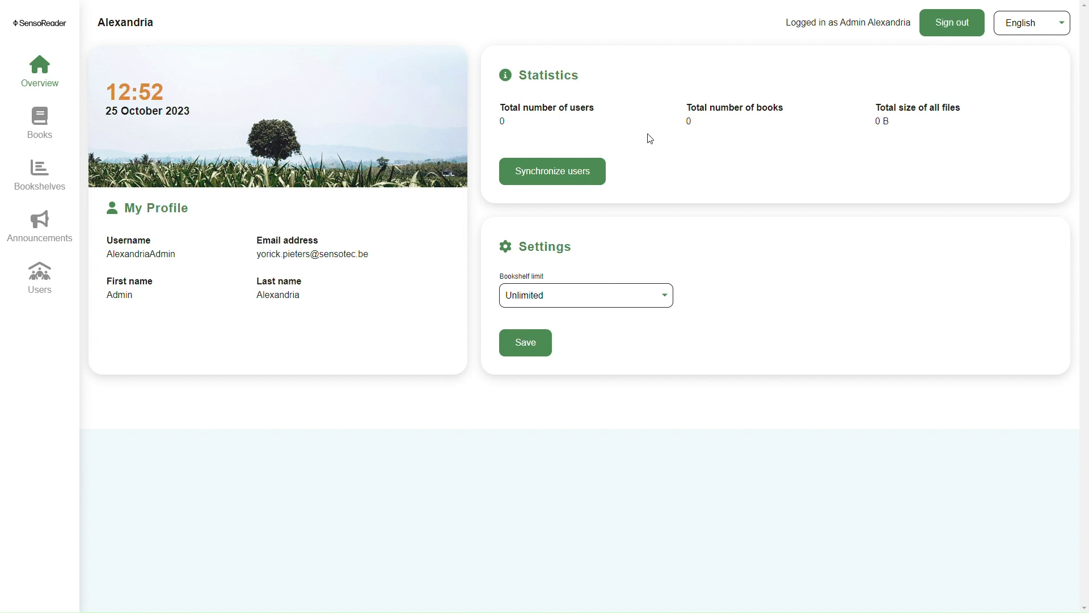
pyautogui.click(39, 299)
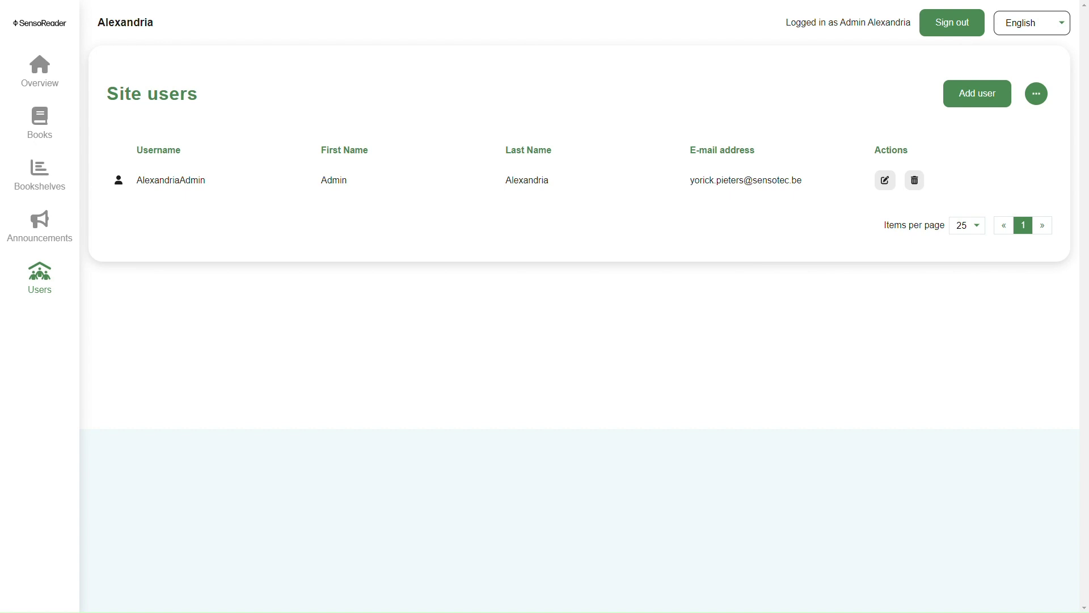
pyautogui.click(996, 104)
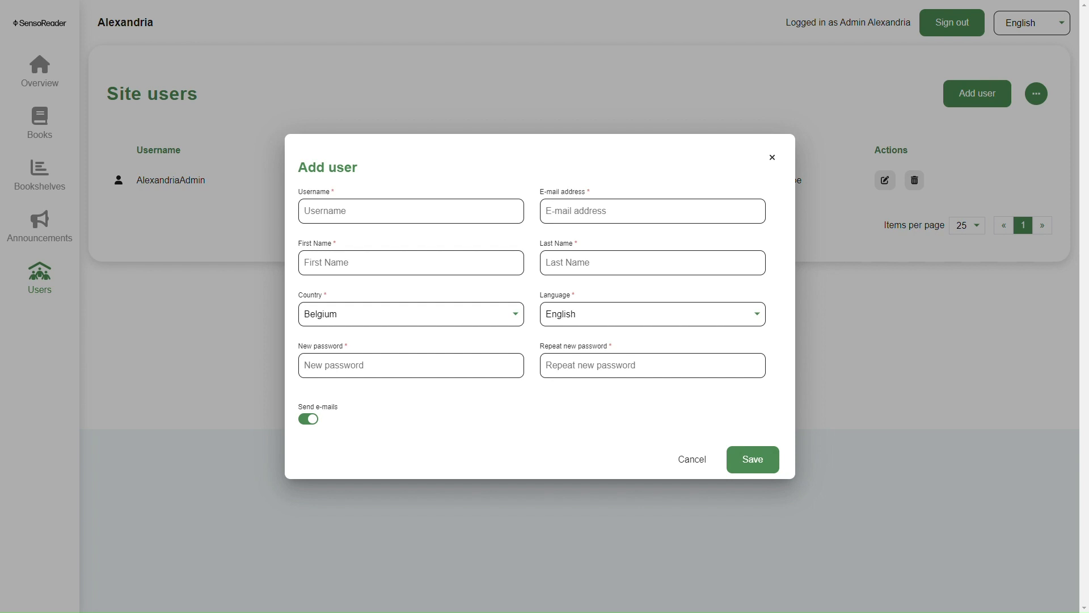
pyautogui.click(690, 462)
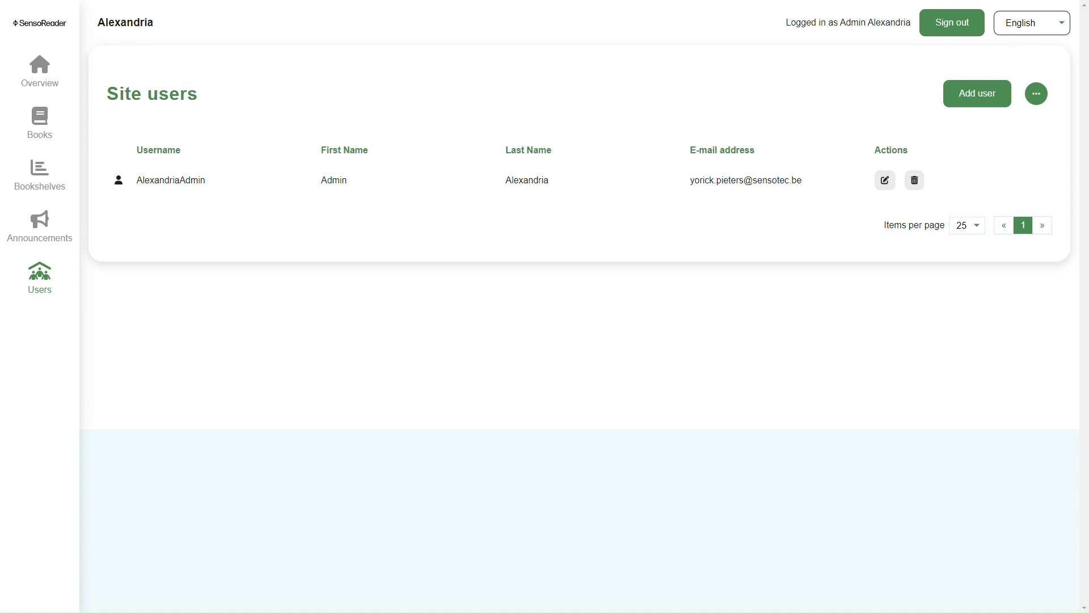
# - Import site users in bulk from the Excel file UserList.xlsx with e-mail sending enabled, and save the changes
pyautogui.click(1036, 94)
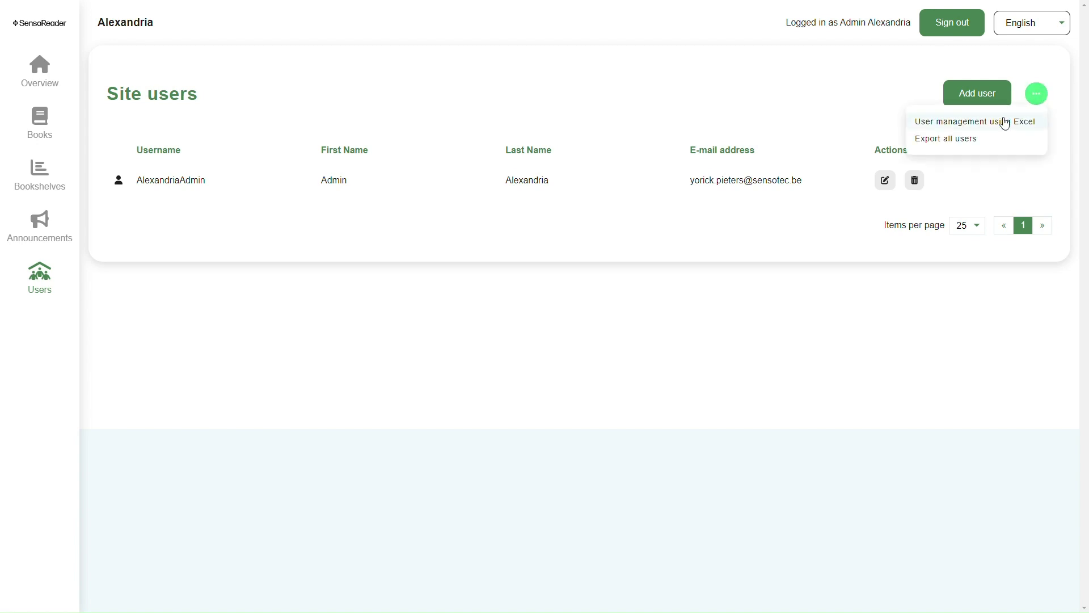
pyautogui.click(1003, 122)
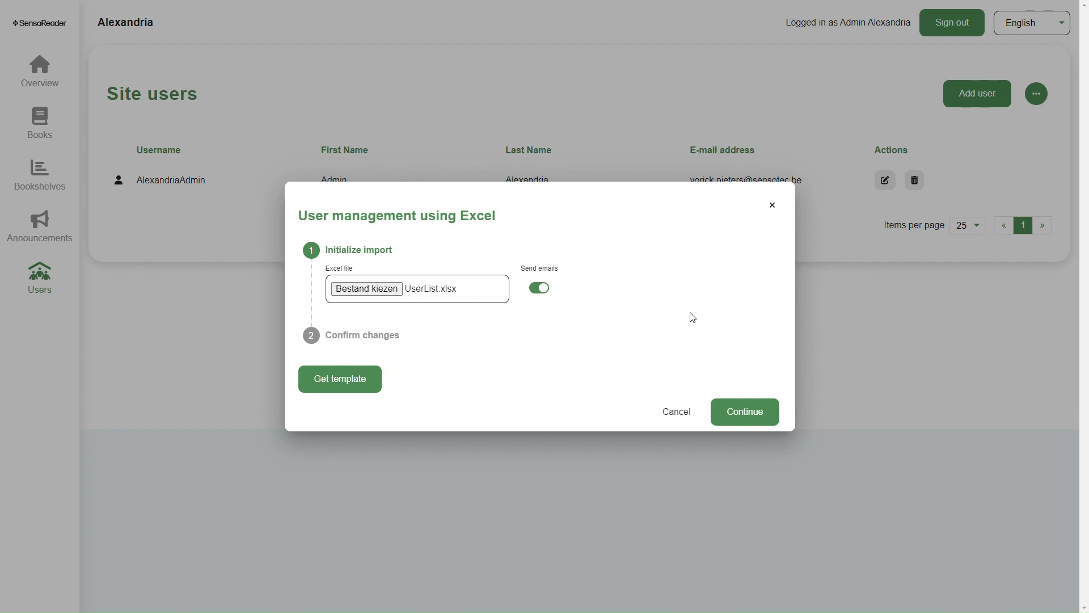
pyautogui.click(772, 411)
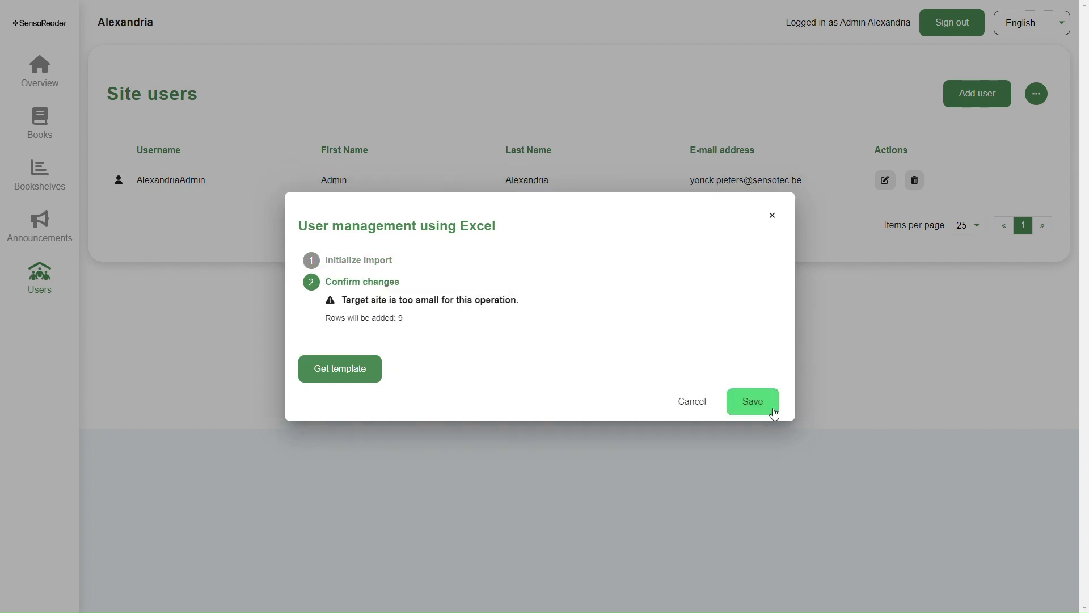
pyautogui.click(754, 405)
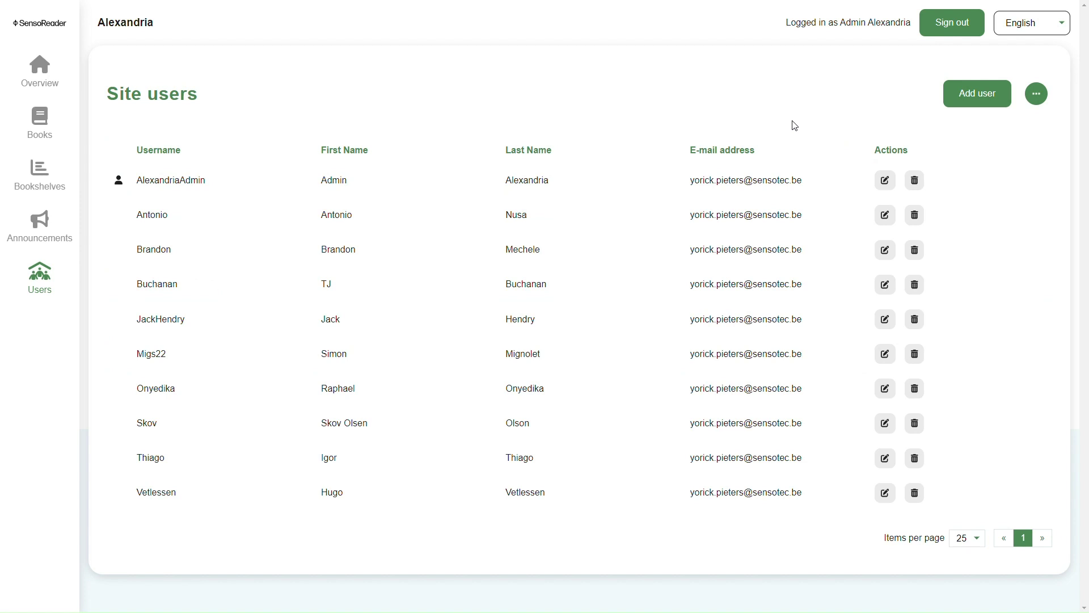
# - Examine the fields available for adding a single book to the library, without saving a book
pyautogui.click(38, 122)
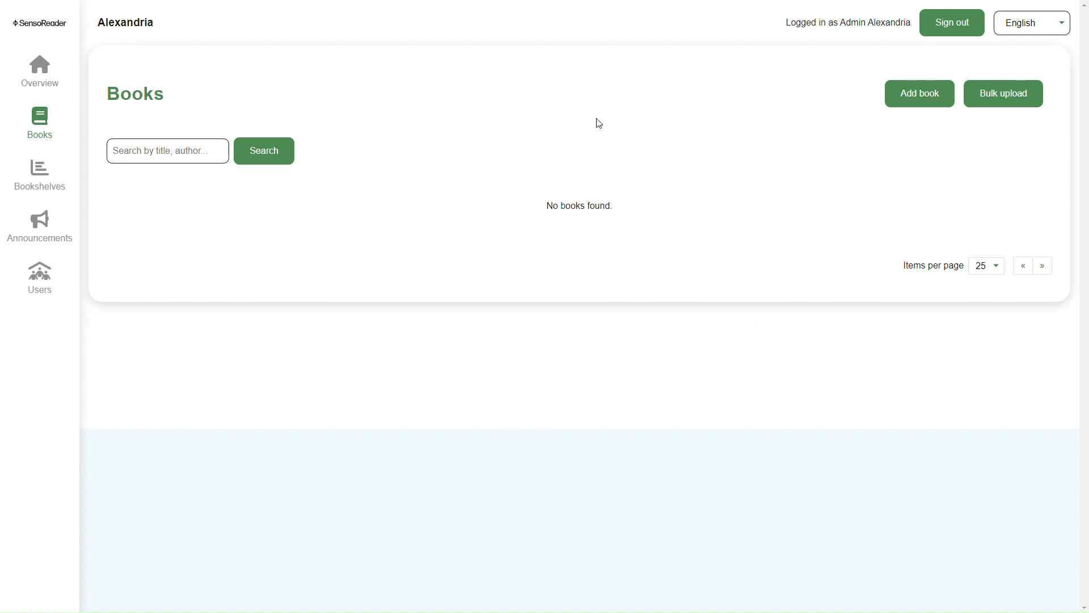
pyautogui.click(923, 106)
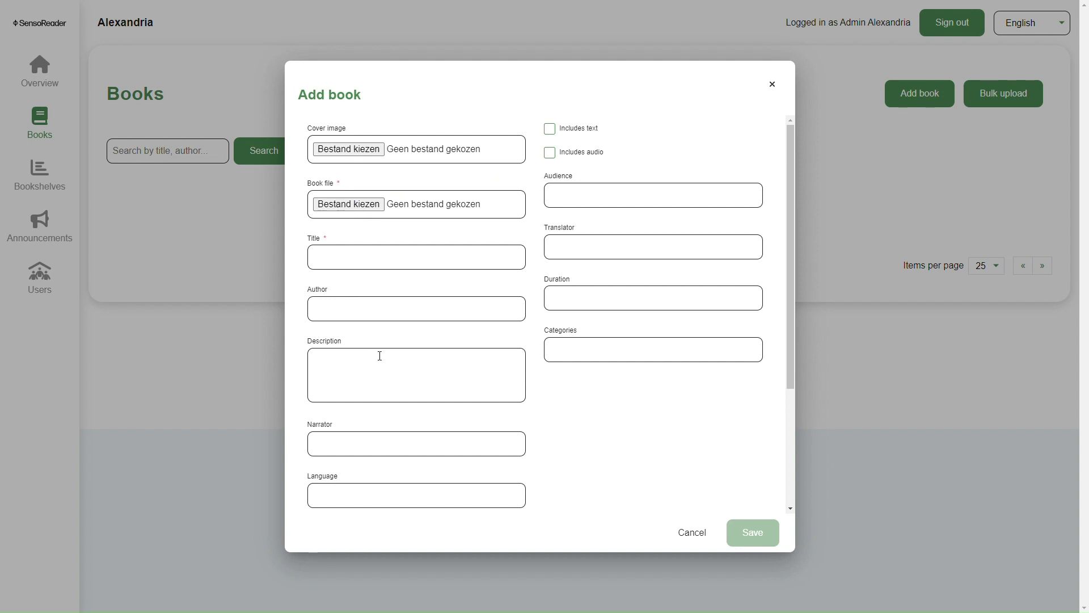
pyautogui.scroll(-1, 391, 360)
pyautogui.scroll(-1, 417, 369)
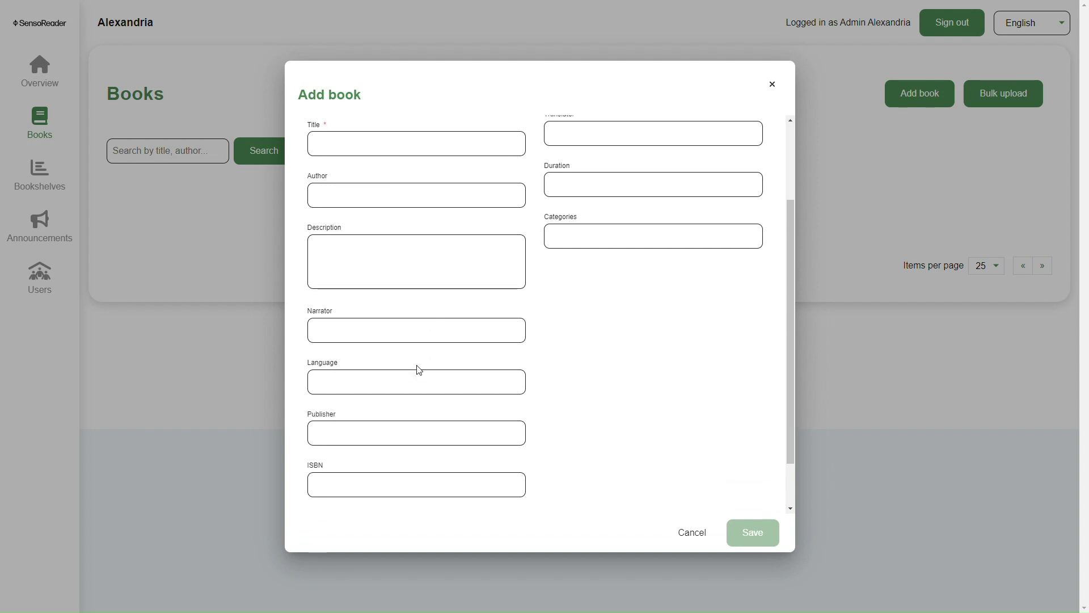
pyautogui.click(693, 533)
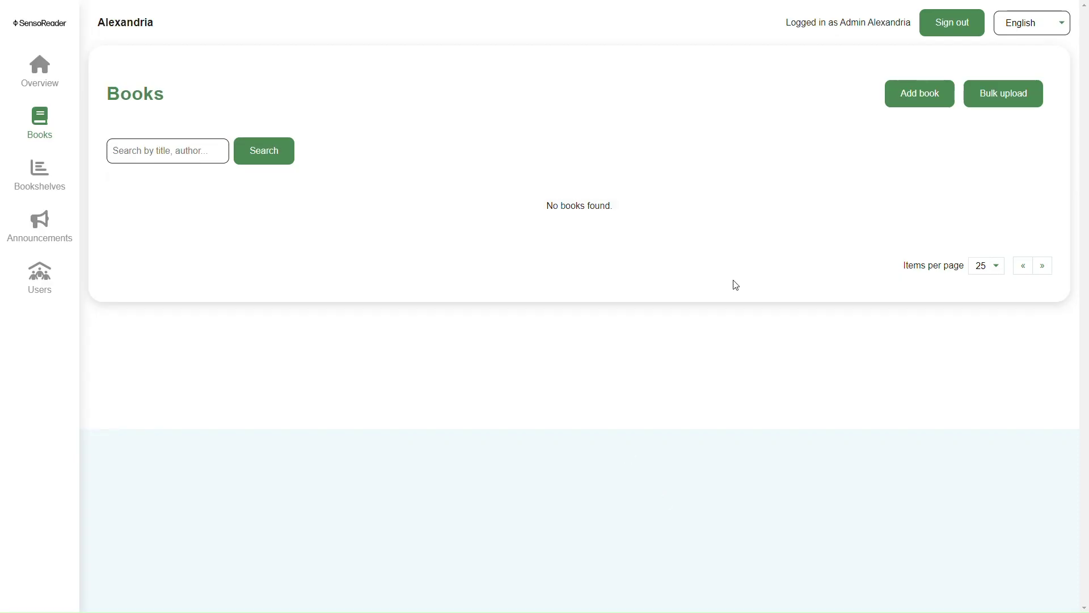
# - Bulk upload the three book files fire-safety.zip, light-man.zip and mountains_skip.zip to the library
pyautogui.click(1002, 101)
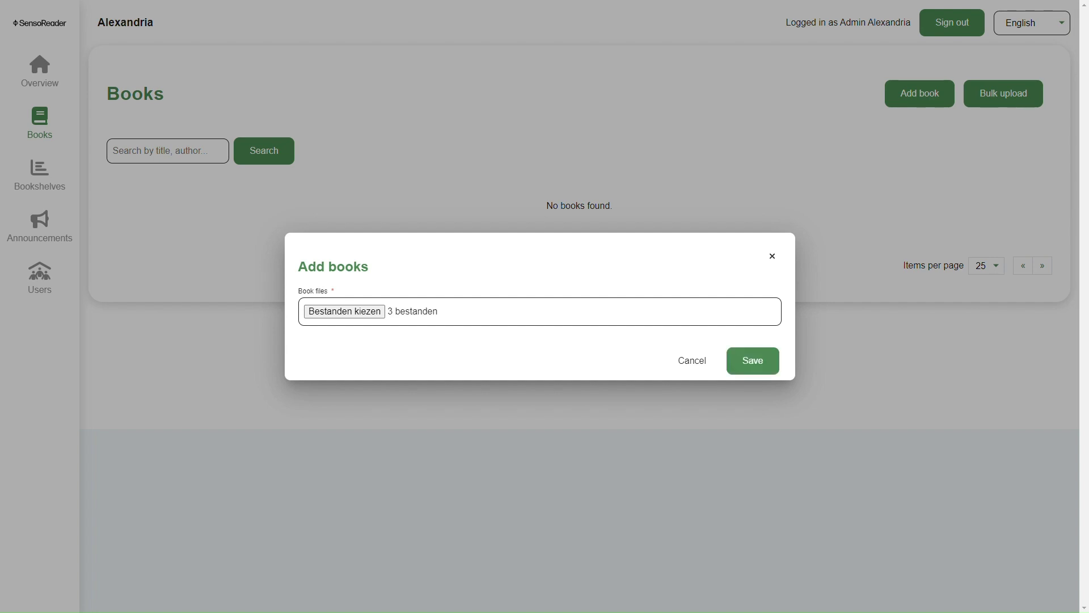
pyautogui.click(757, 365)
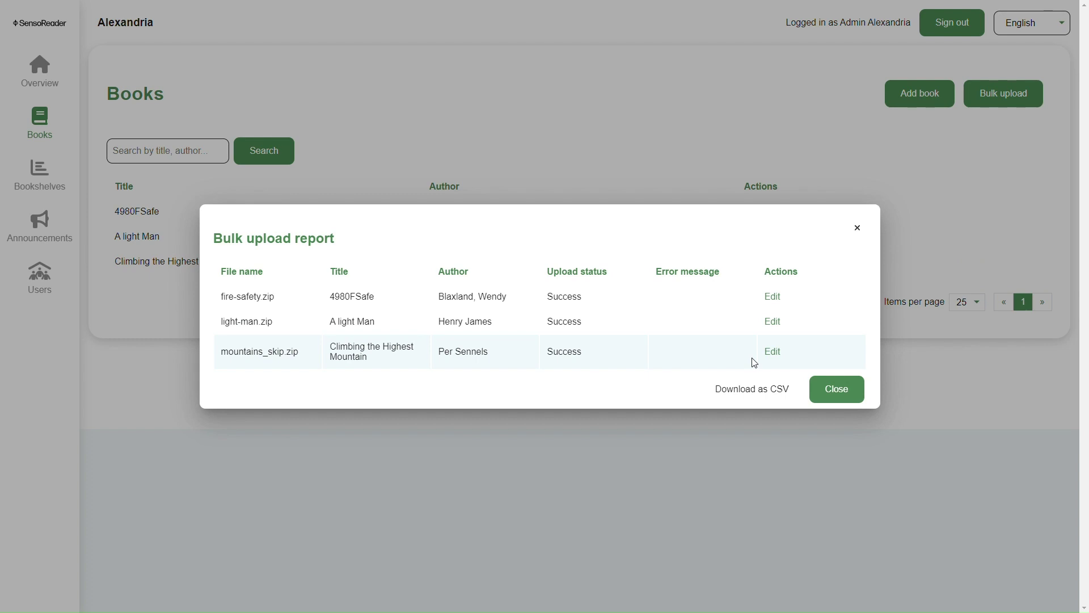
# - Change the title of the book uploaded from fire-safety.zip to "Fire Safety" and save it
pyautogui.click(774, 298)
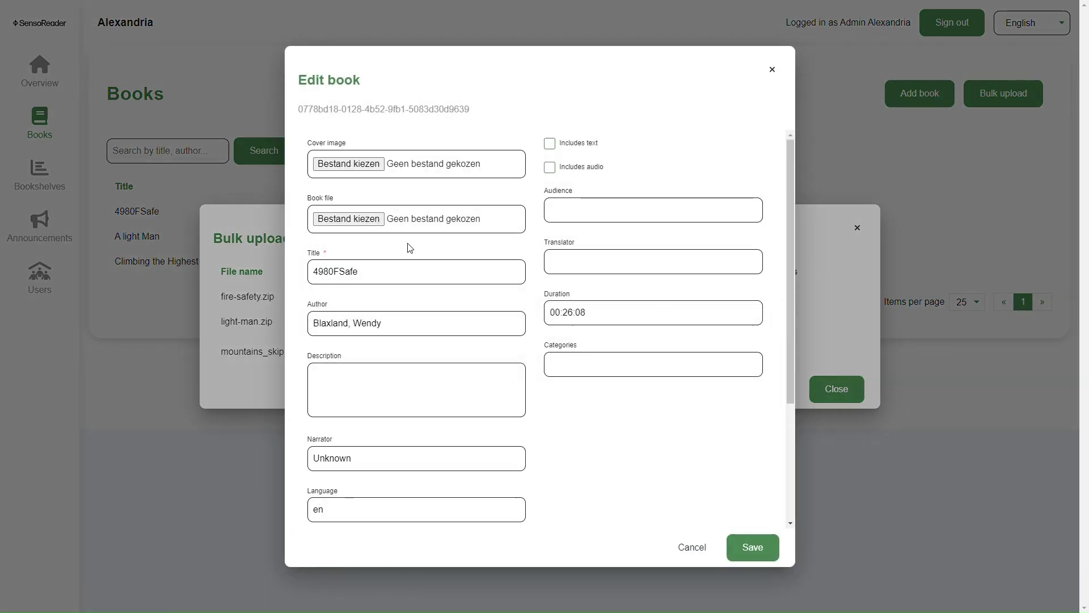
pyautogui.moveTo(390, 281); pyautogui.dragTo(237, 273)
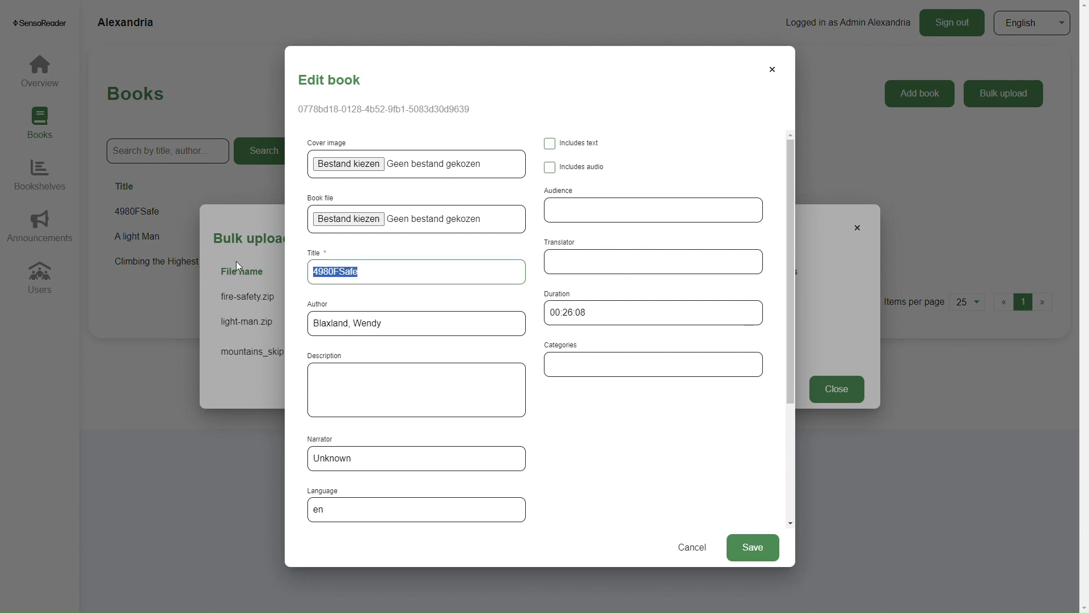
pyautogui.write('Fikr')
pyautogui.press('BackSpace')
pyautogui.press('BackSpace')
pyautogui.write('re Safety')
pyautogui.click(765, 543)
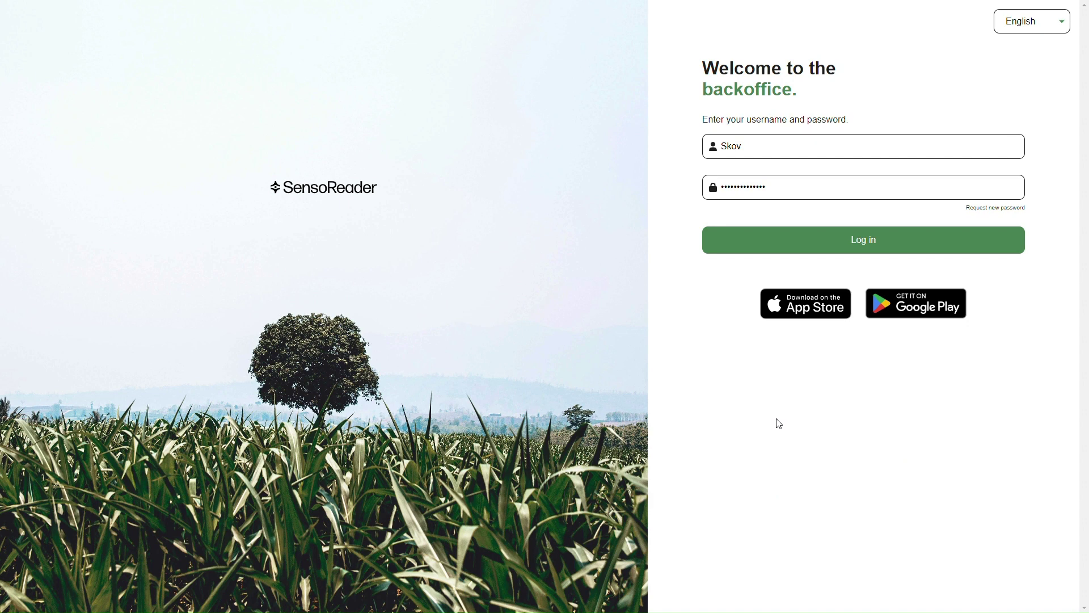
# - Log in with the reader's account and add the book "Fire Safety" to the personal bookshelf
pyautogui.click(854, 244)
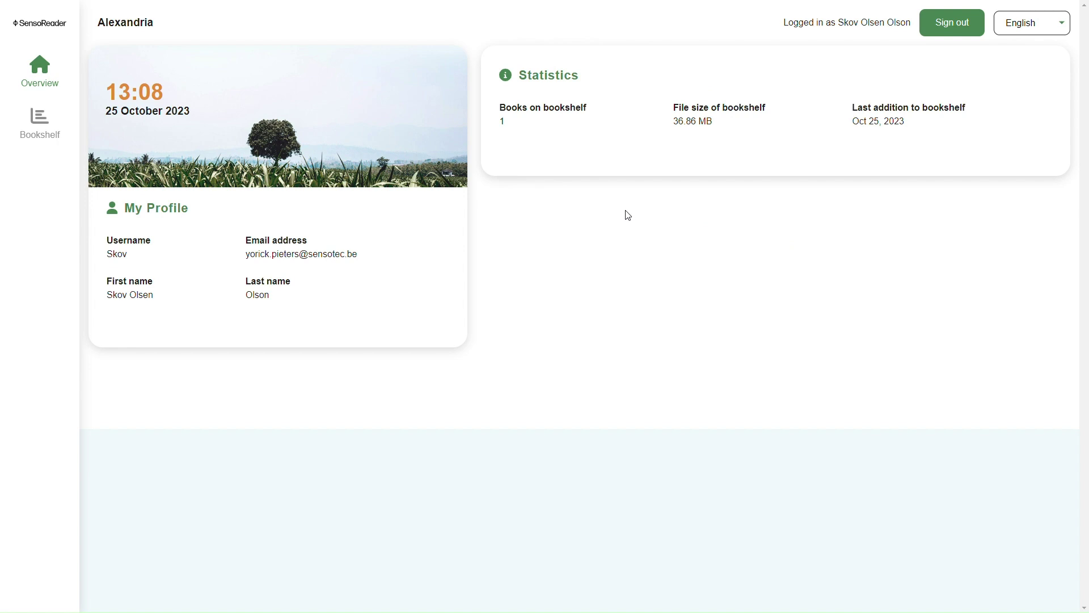
pyautogui.click(46, 126)
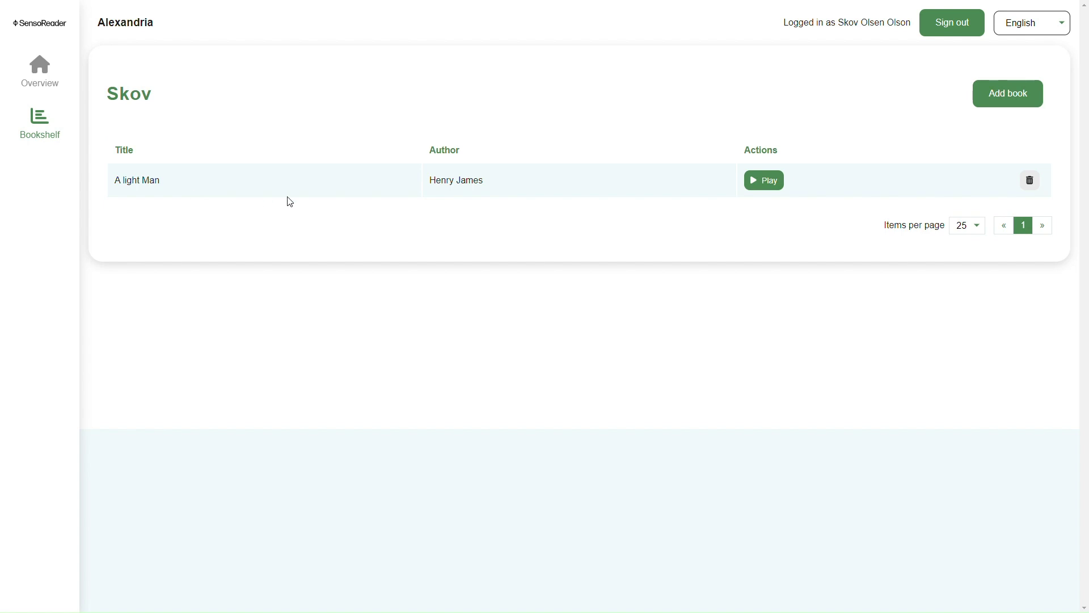
pyautogui.click(1025, 106)
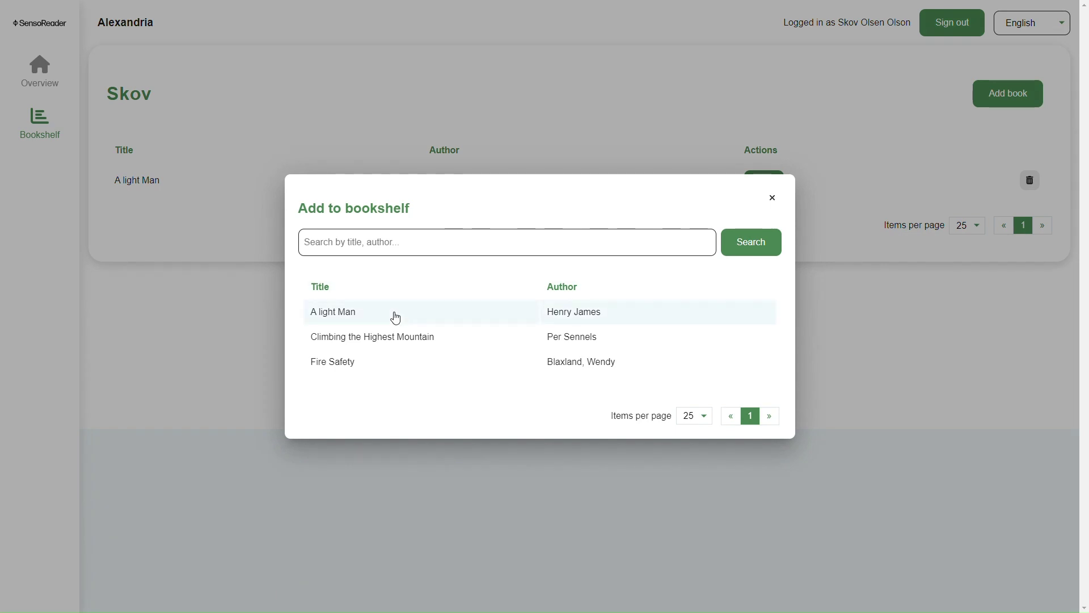
pyautogui.click(349, 368)
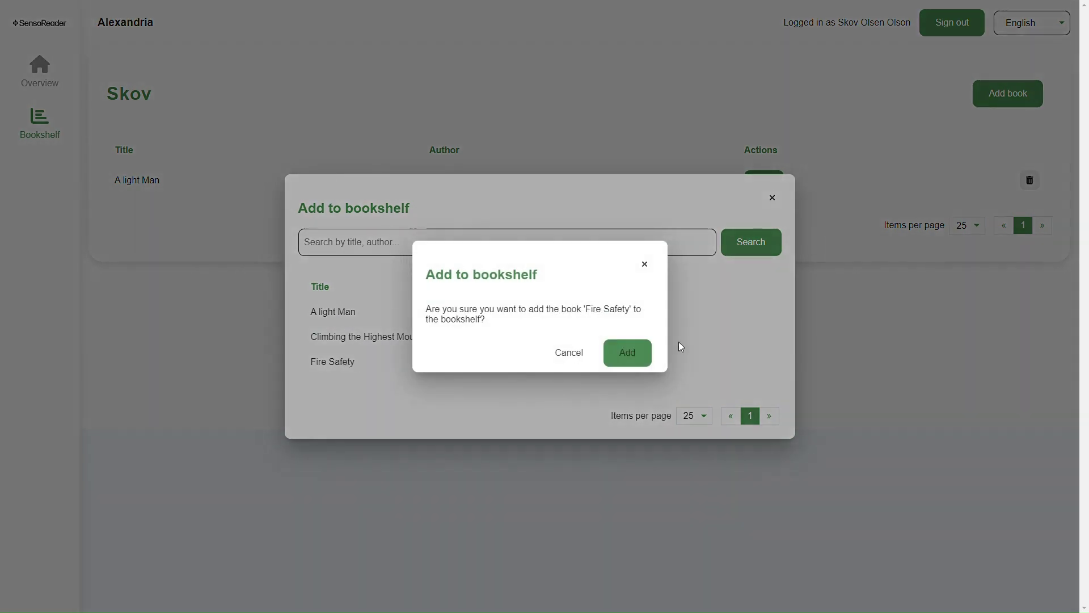
pyautogui.click(636, 354)
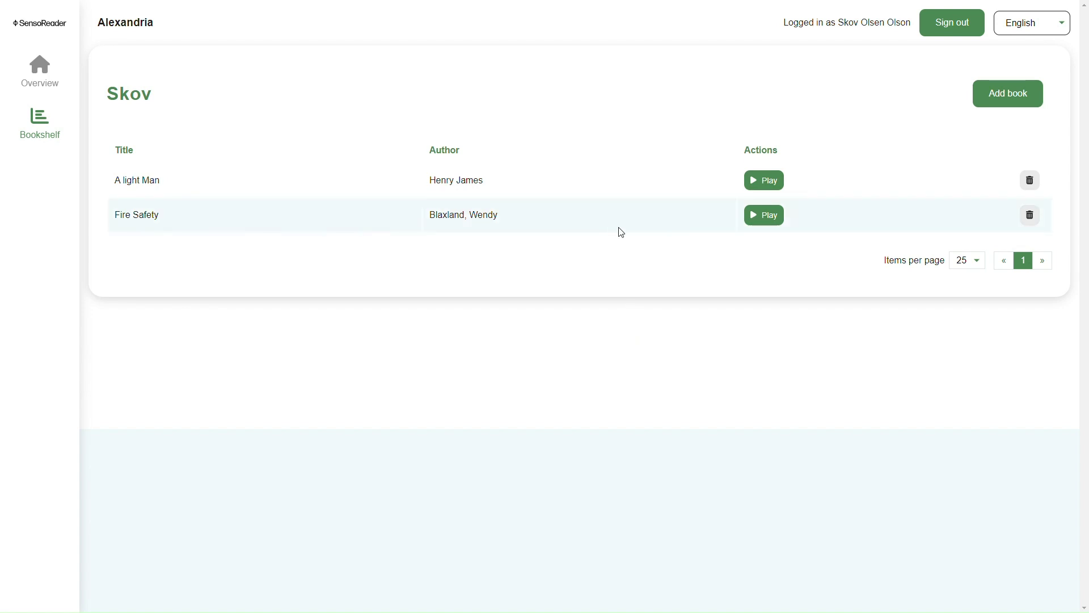
# - Open the book "Fire Safety" in the online player and use its headings list to go to "Smoke alarms"
pyautogui.click(762, 225)
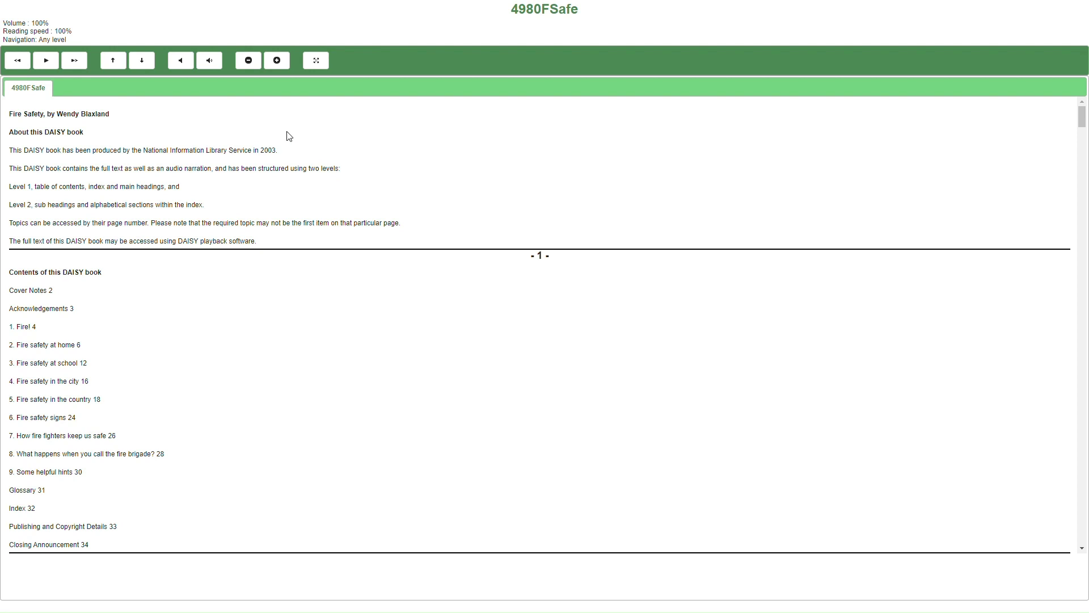
pyautogui.click(316, 60)
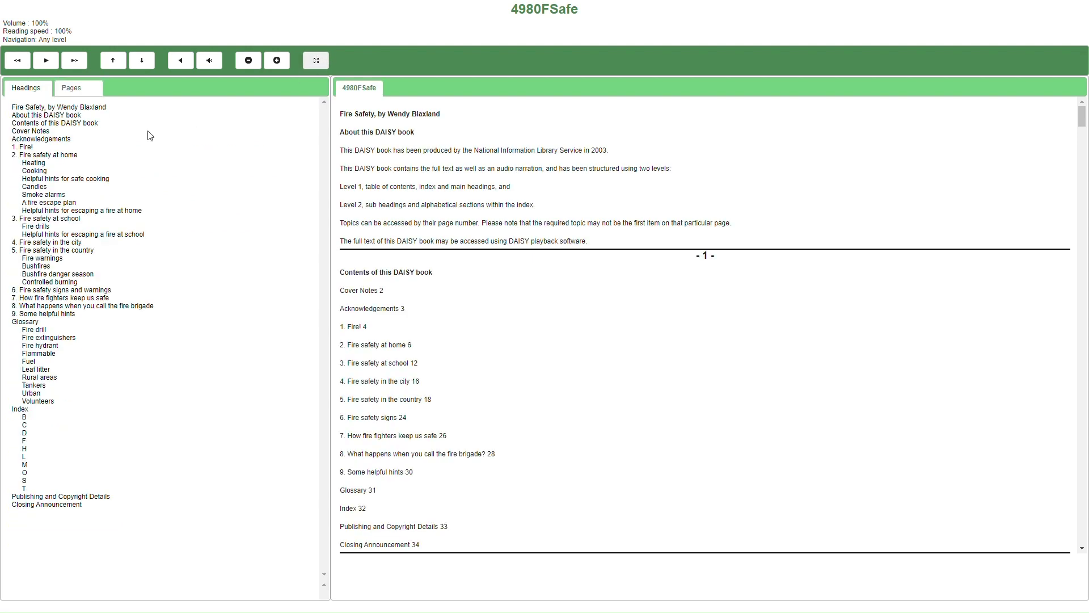
pyautogui.click(43, 194)
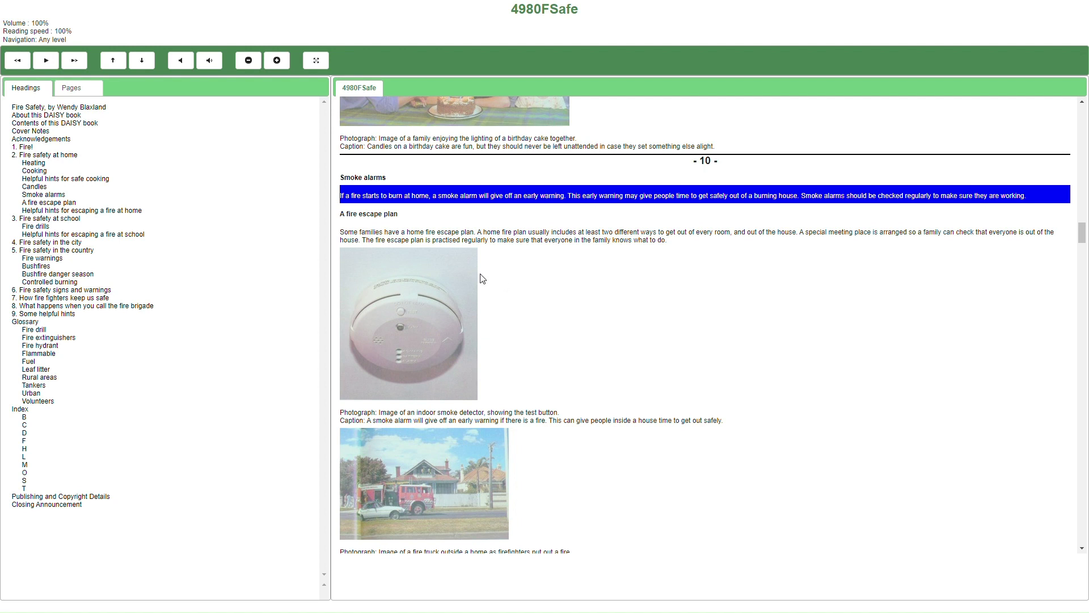
# - Start reading the book aloud, raise the reading speed to 150% and hide the headings navigation
pyautogui.press('space')
pyautogui.hotkey('ctrl', 'Up')
pyautogui.hotkey('ctrl', 'Up')
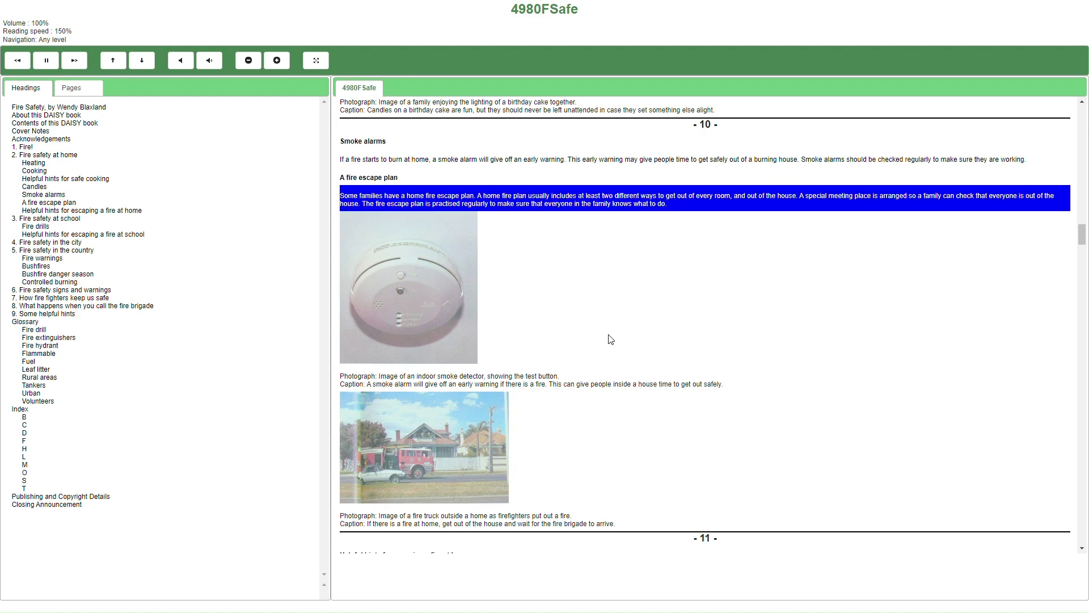
pyautogui.press('f')
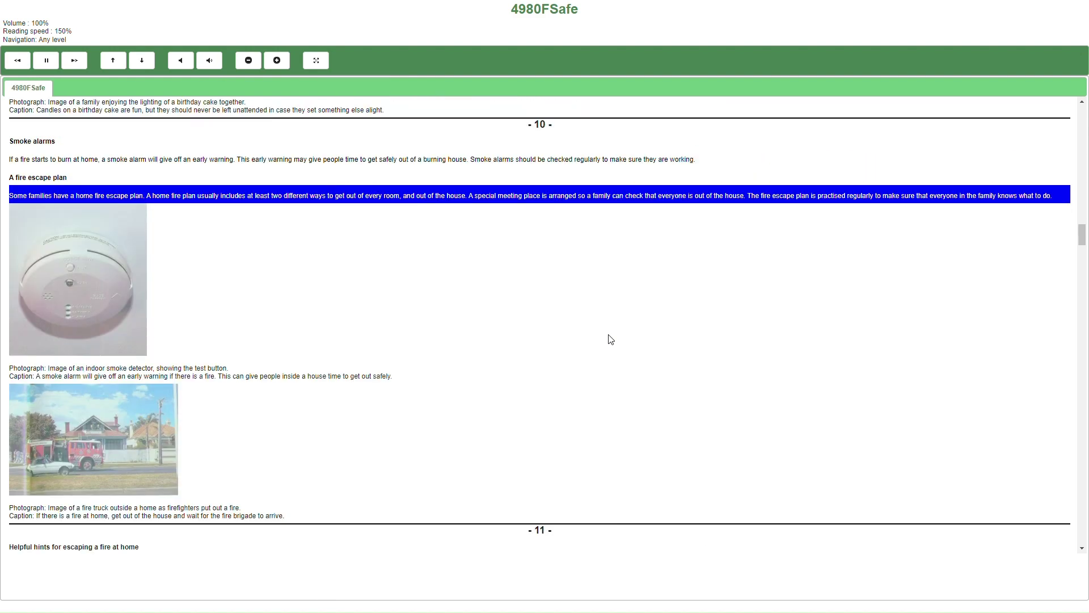